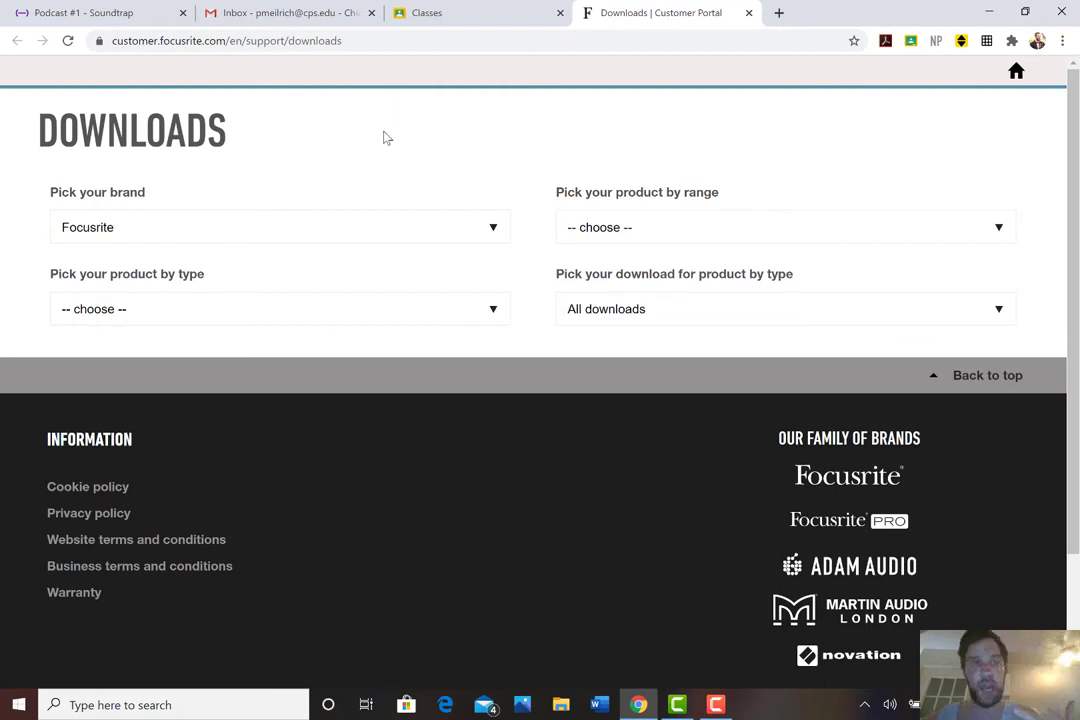
Keep Focusrite as the chosen brand in the Customer Portal's brand list
{"action": "right_click", "coordinate": [440, 233]}
{"action": "left_click", "coordinate": [428, 231]}
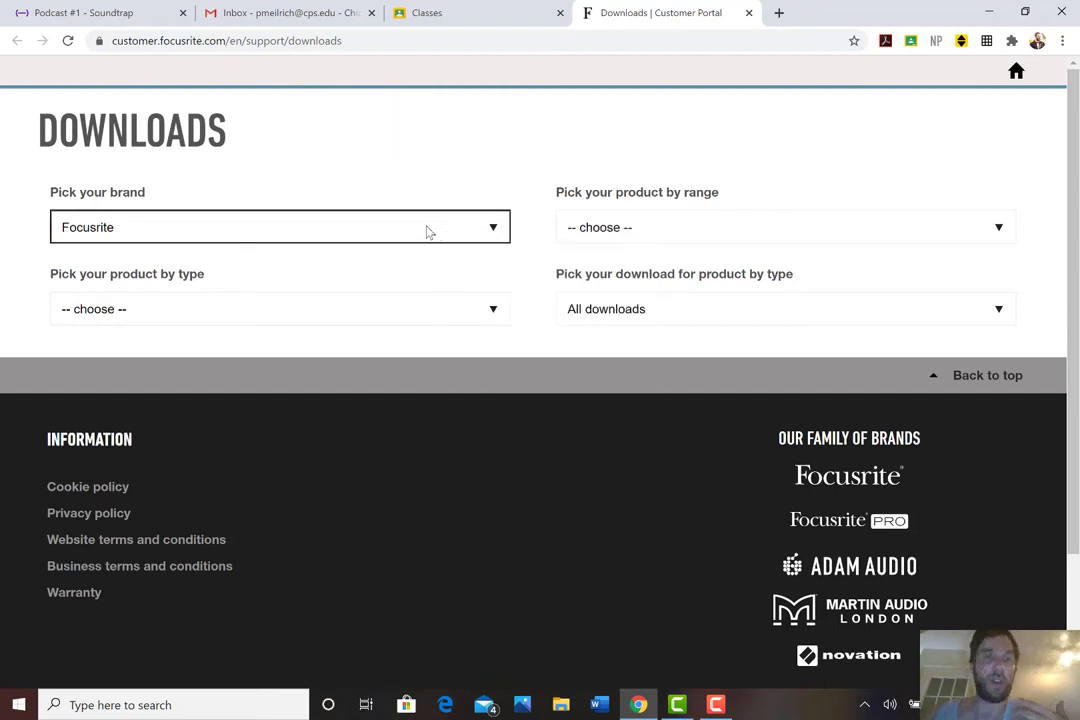
{"action": "left_click", "coordinate": [428, 231]}
{"action": "left_click", "coordinate": [425, 229]}
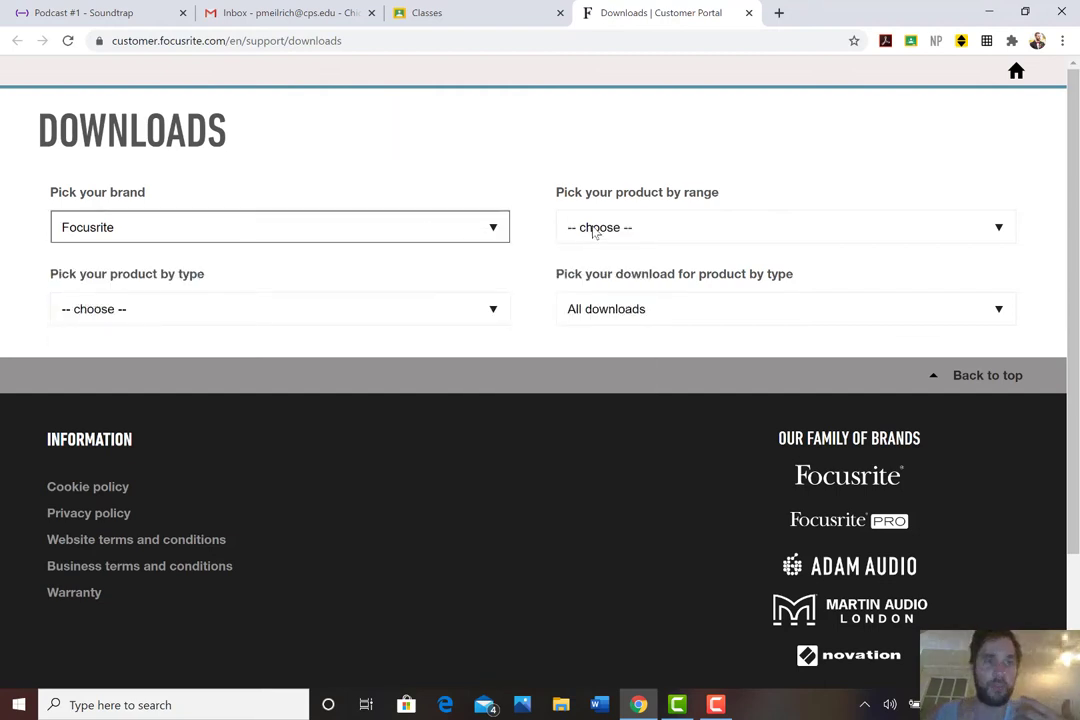
Choose Scarlett 8i6 3rd Gen from the Scarlett section of the product range list
{"action": "left_click", "coordinate": [594, 231]}
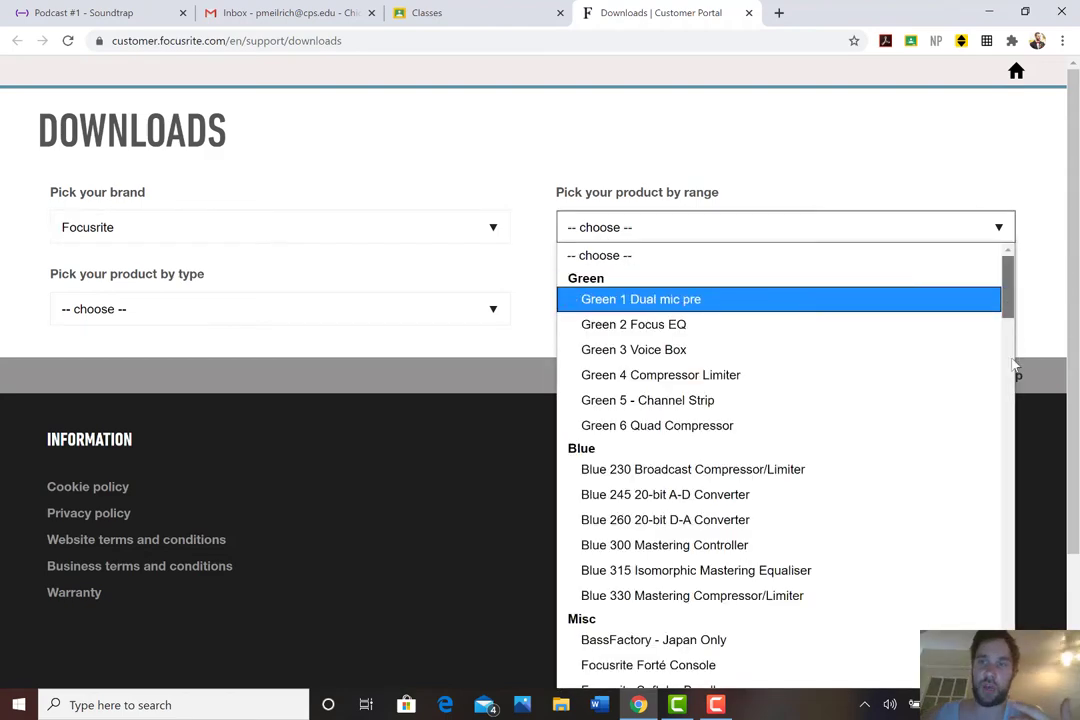
{"action": "scroll", "coordinate": [1010, 398], "scroll_direction": "down", "scroll_amount": 3}
{"action": "scroll", "coordinate": [1010, 398], "scroll_direction": "down", "scroll_amount": 10}
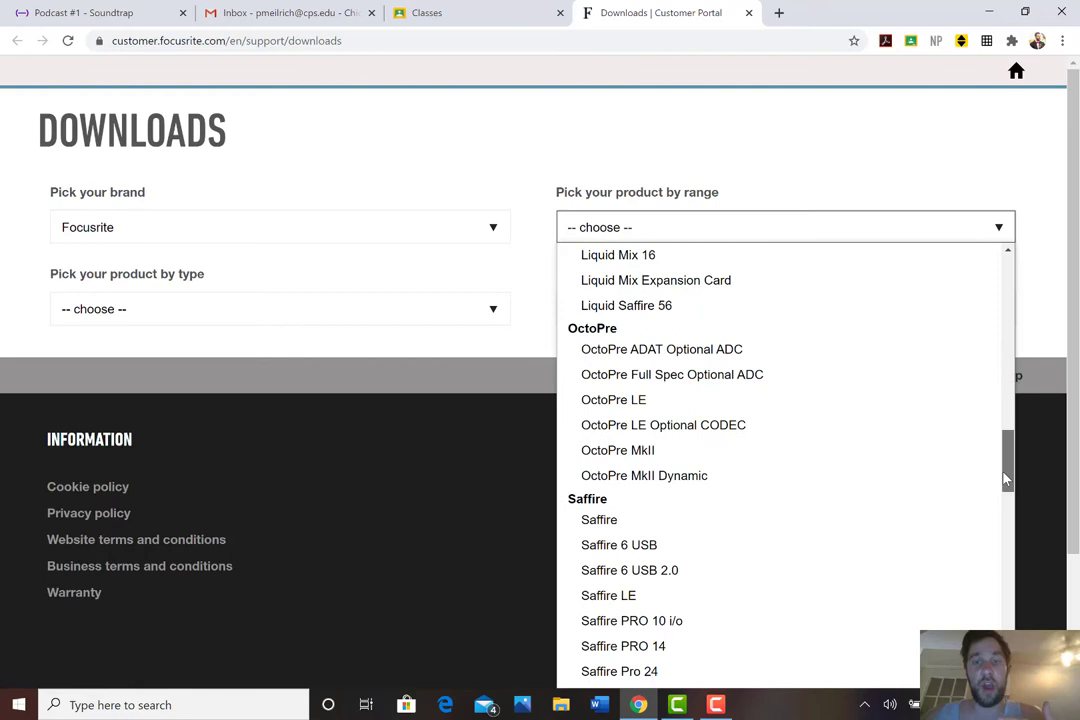
{"action": "scroll", "coordinate": [1002, 550], "scroll_direction": "down", "scroll_amount": 10}
{"action": "scroll", "coordinate": [1005, 552], "scroll_direction": "up", "scroll_amount": 2}
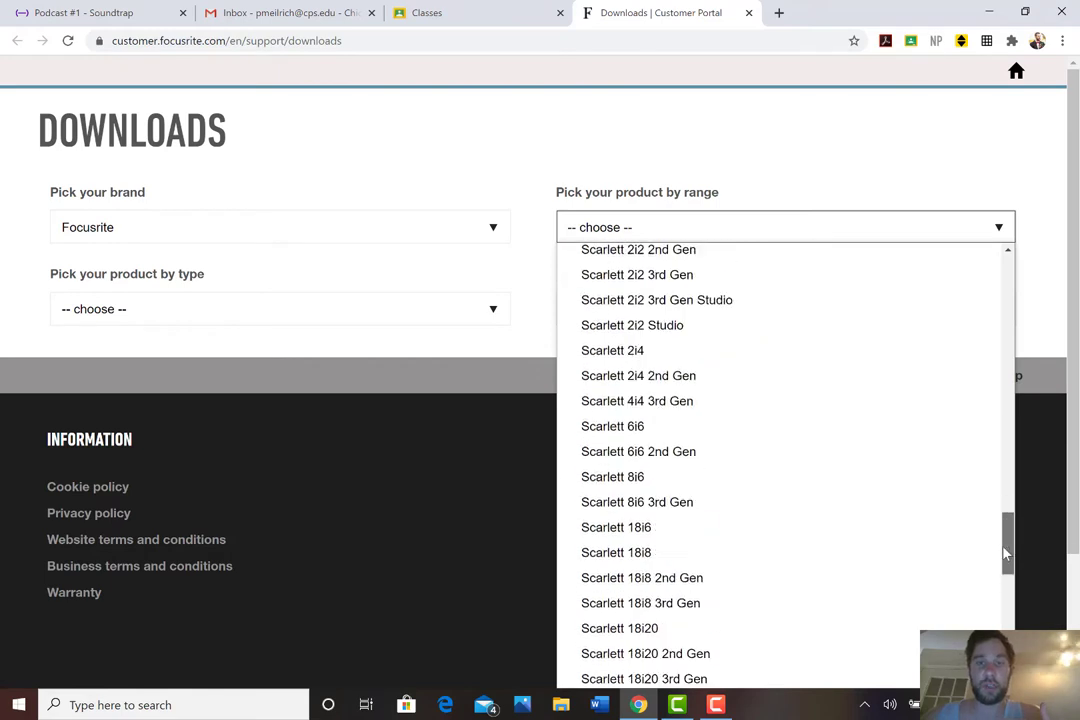
{"action": "scroll", "coordinate": [1007, 553], "scroll_direction": "down", "scroll_amount": 1}
{"action": "scroll", "coordinate": [1007, 555], "scroll_direction": "down", "scroll_amount": 1}
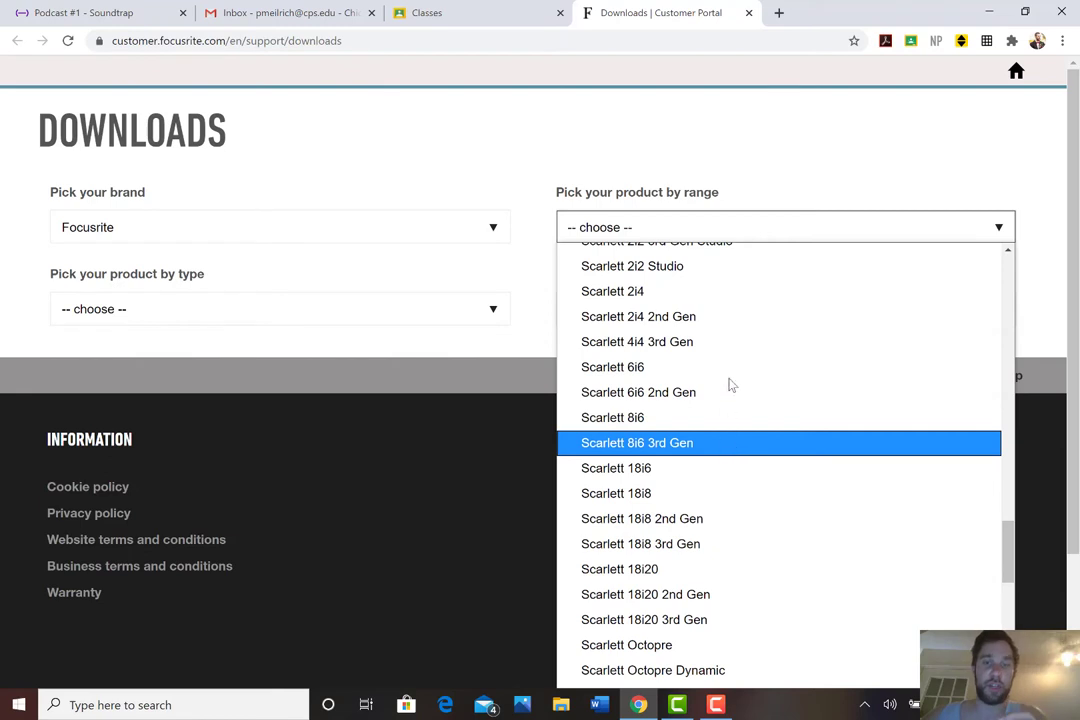
{"action": "left_click", "coordinate": [731, 445]}
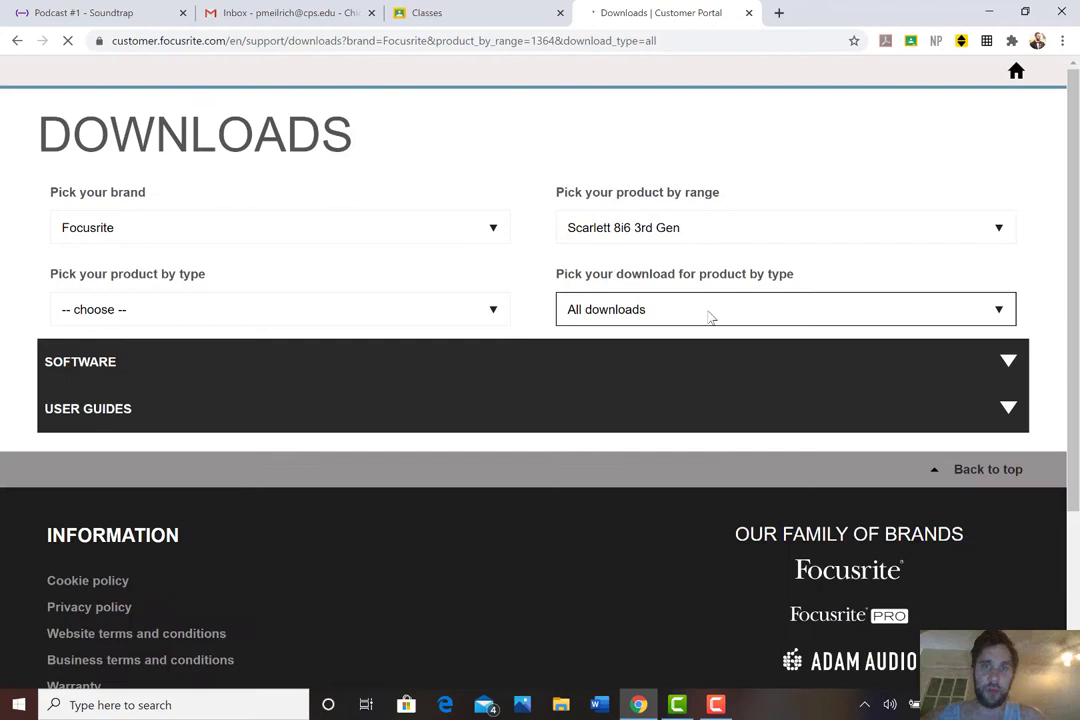
{"action": "left_click", "coordinate": [709, 316]}
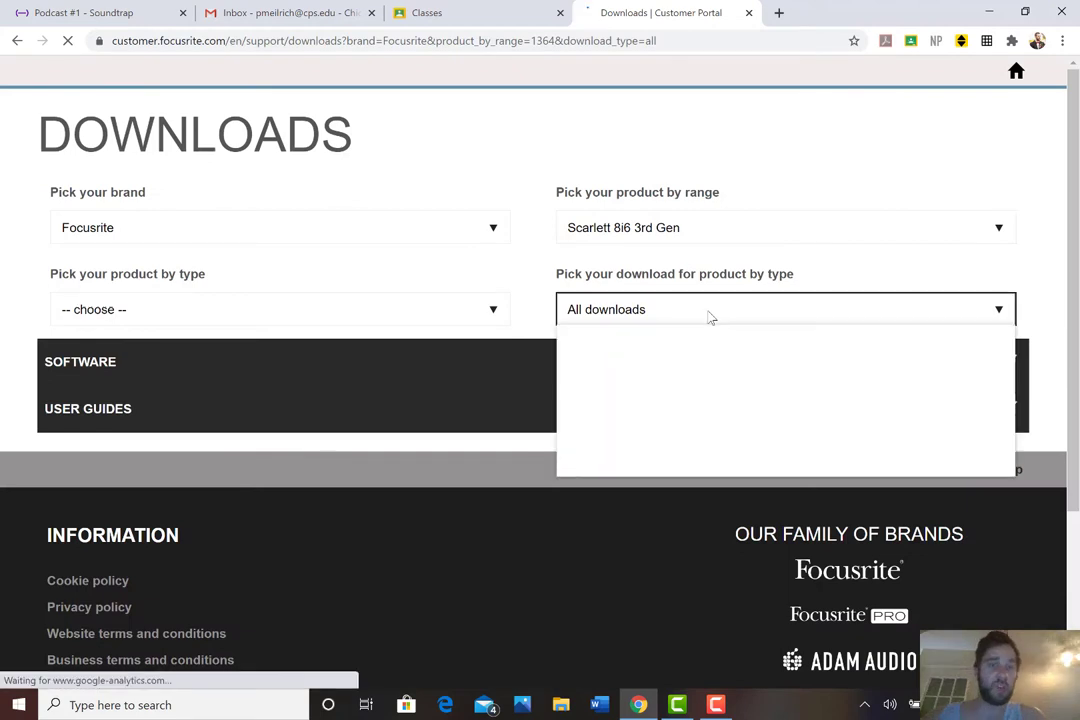
{"action": "left_click", "coordinate": [709, 316]}
{"action": "left_click", "coordinate": [709, 316]}
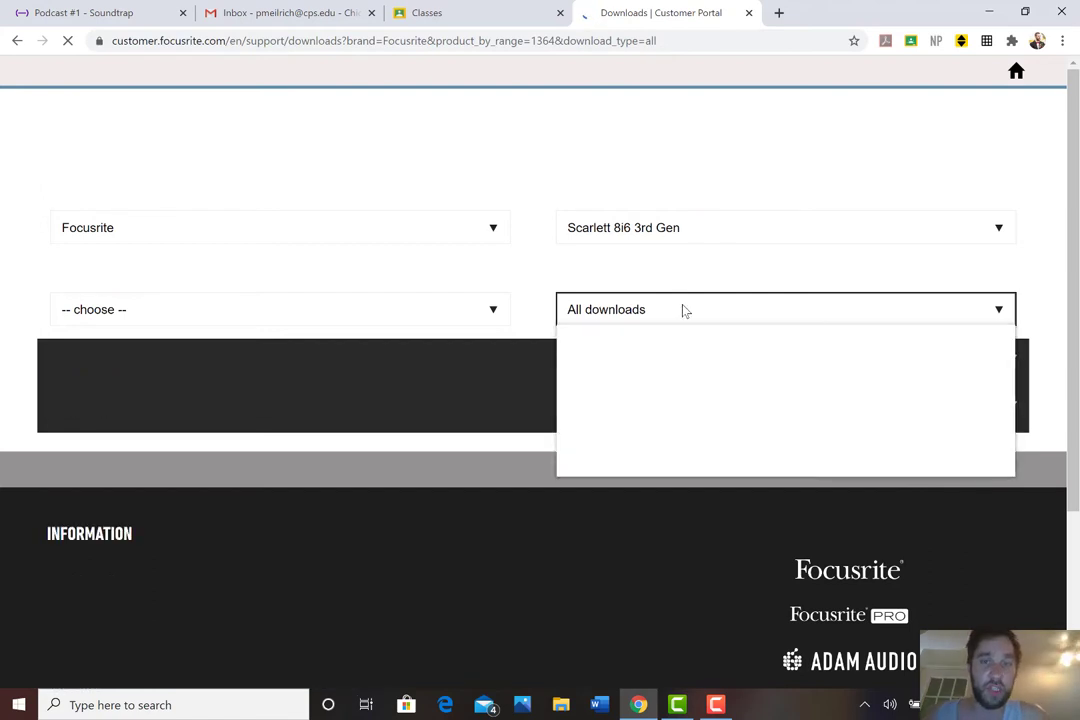
{"action": "left_click", "coordinate": [684, 311]}
{"action": "left_click", "coordinate": [684, 311]}
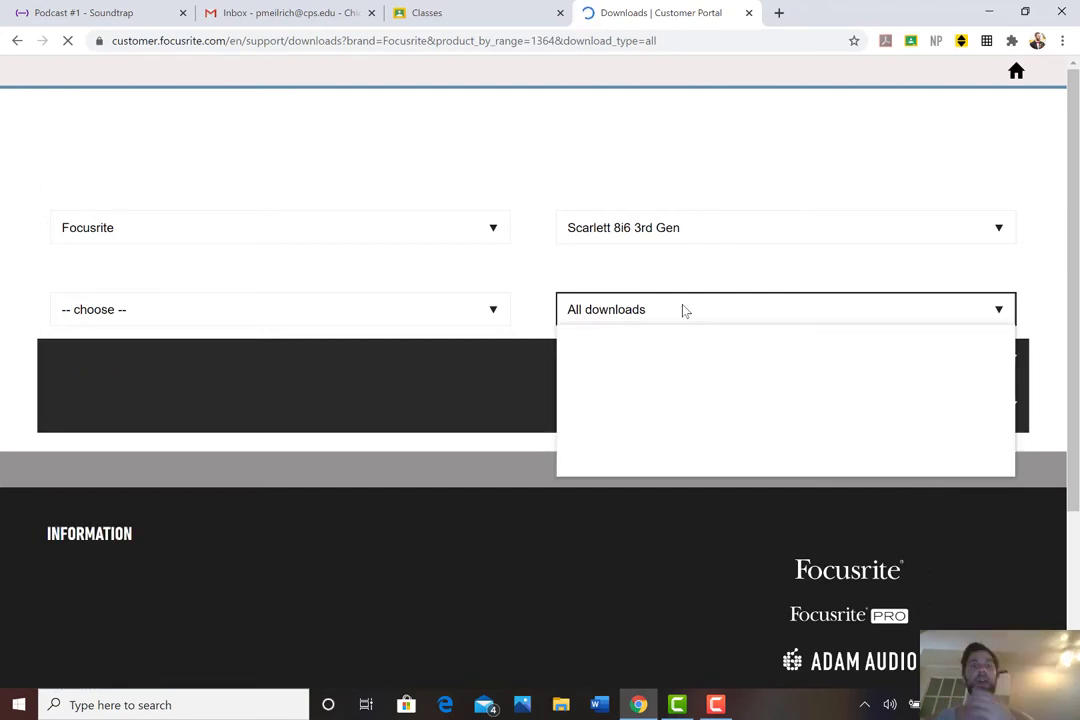
{"action": "left_click", "coordinate": [684, 311]}
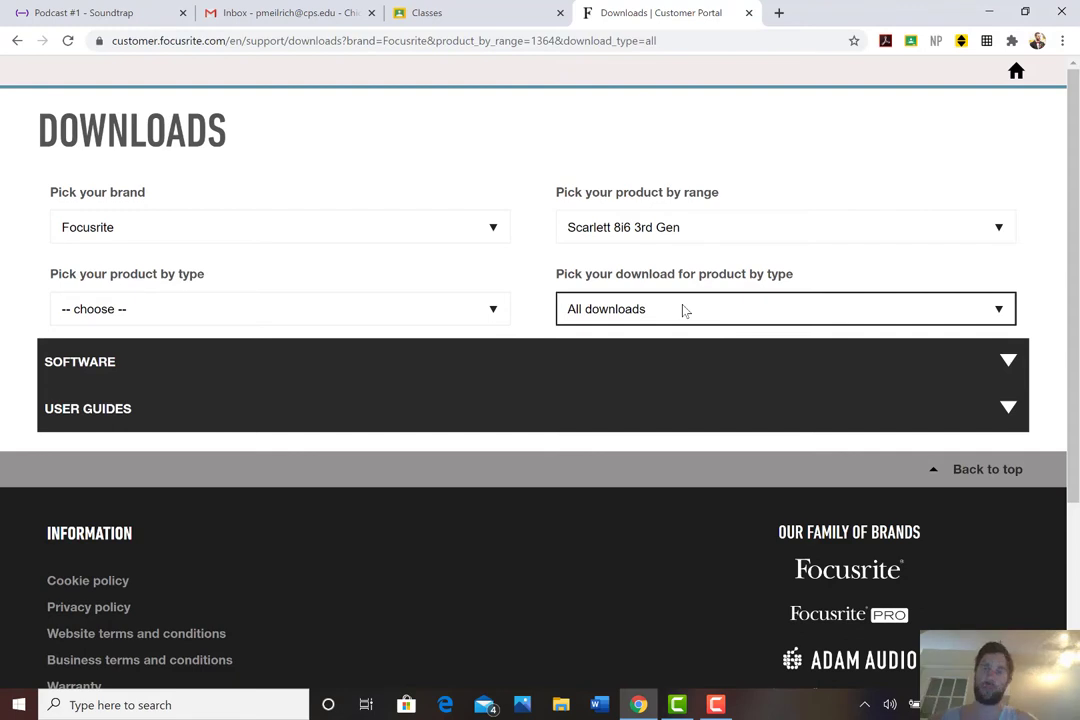
Expand the Software section to list the Focusrite Control 3.6.0 downloads and Release Notes
{"action": "left_click", "coordinate": [750, 361]}
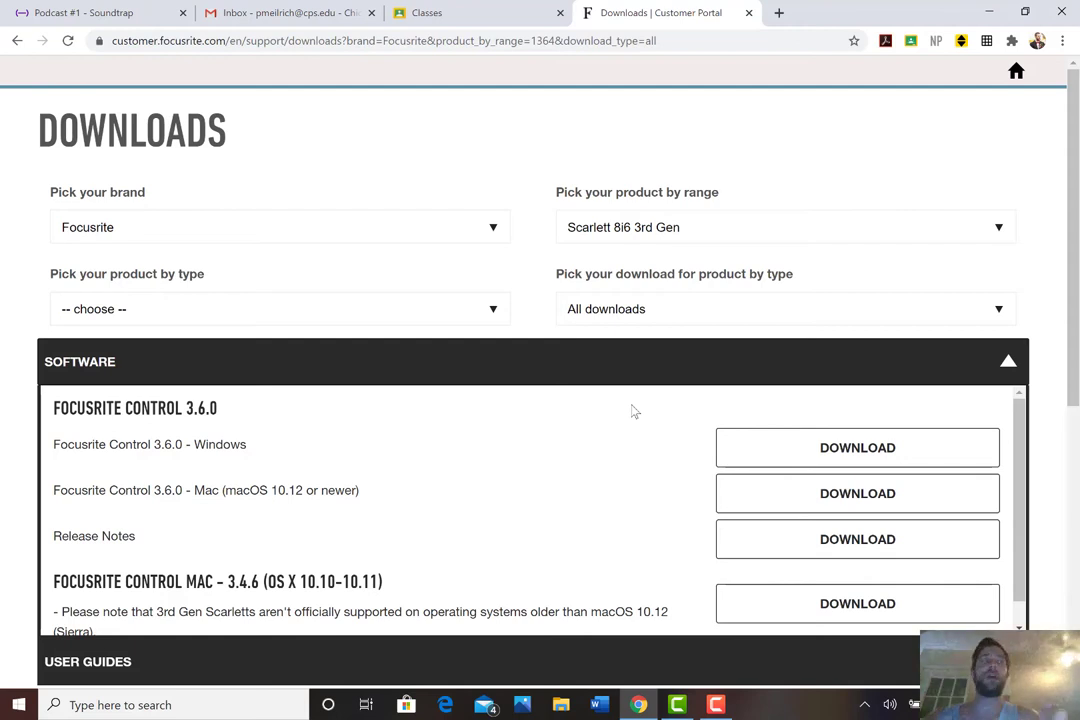
Launch Focusrite Control from the desktop, close it after No Hardware Connected, and return to the downloads page
{"action": "left_click", "coordinate": [988, 12]}
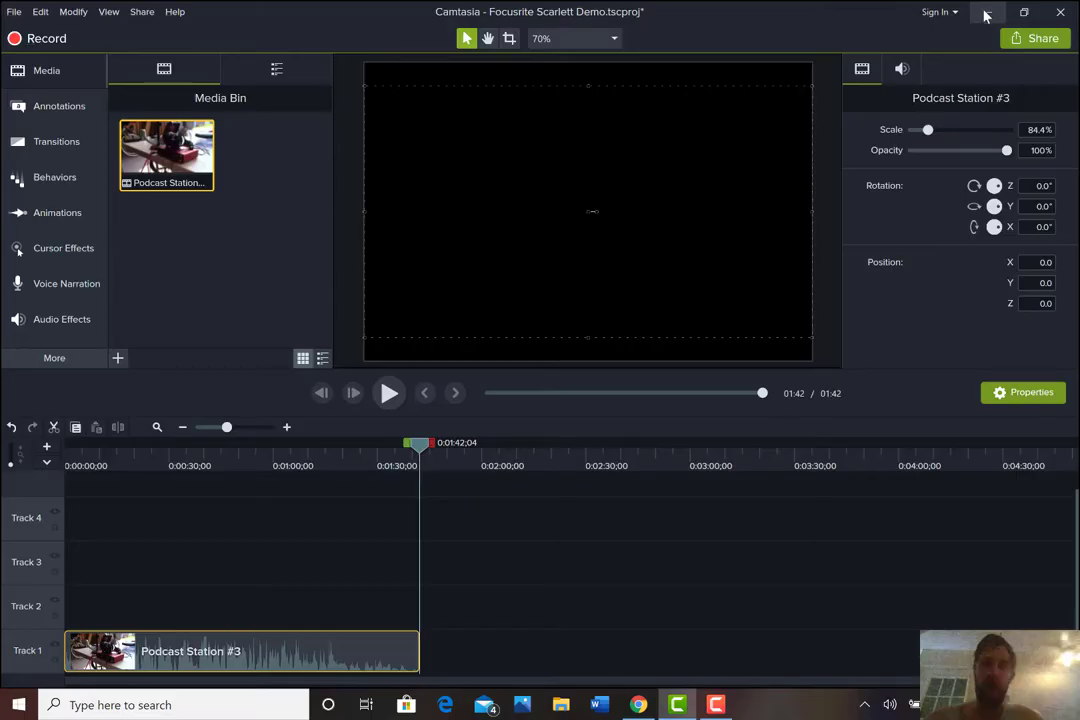
{"action": "left_click", "coordinate": [986, 12]}
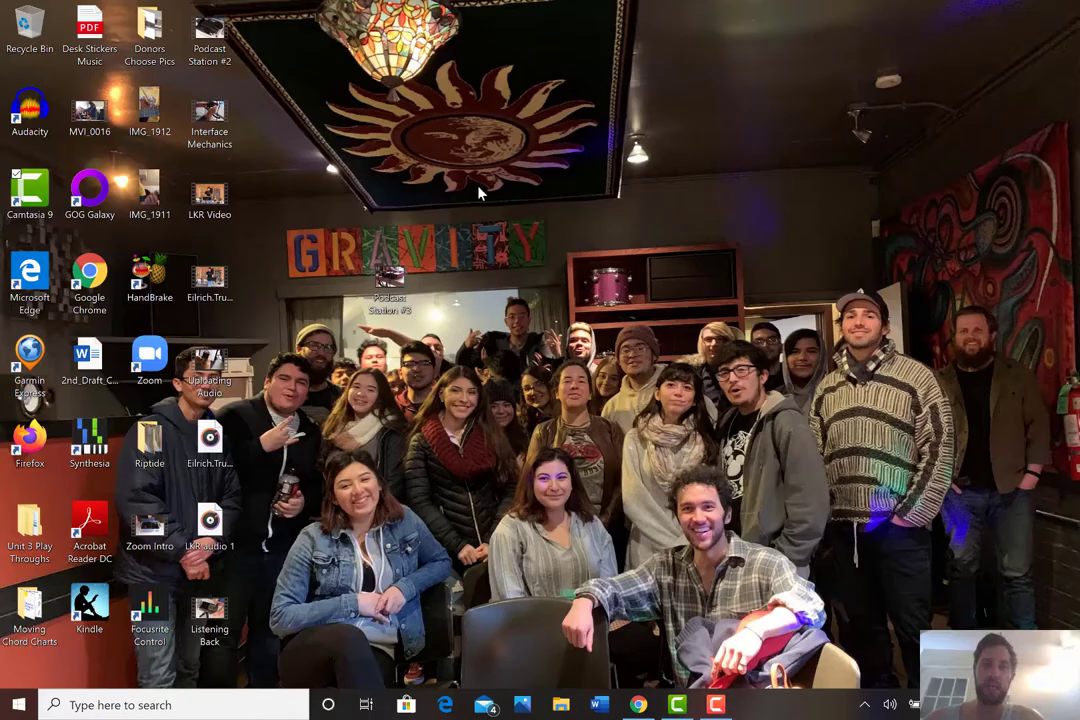
{"action": "double_click", "coordinate": [153, 630]}
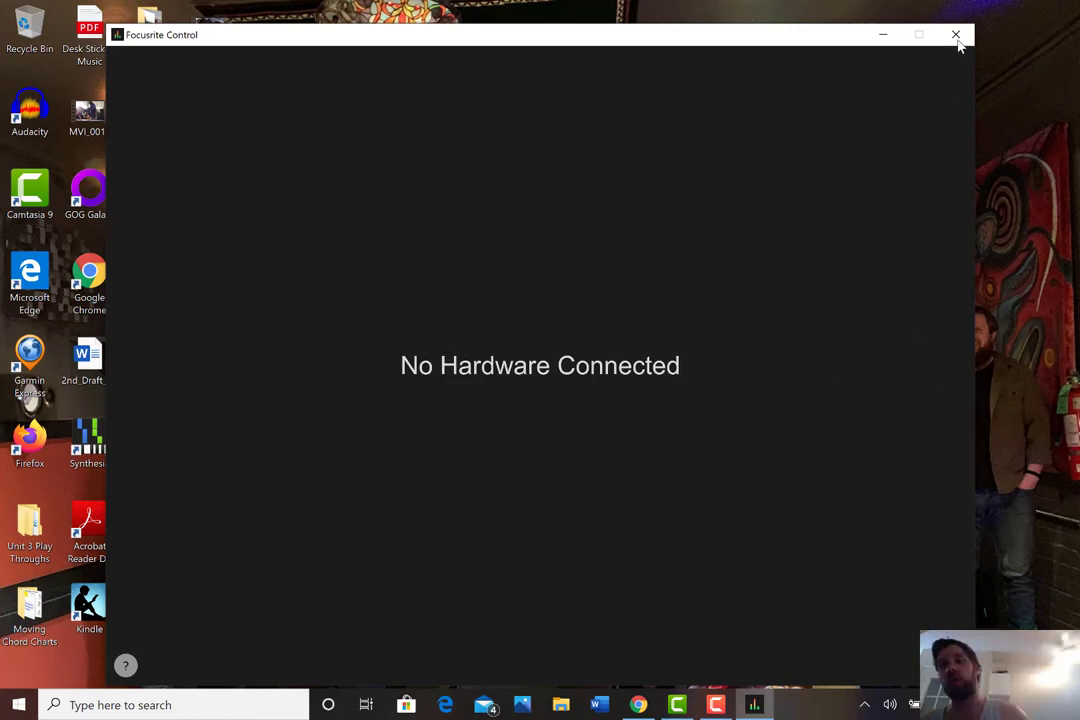
{"action": "left_click", "coordinate": [956, 36]}
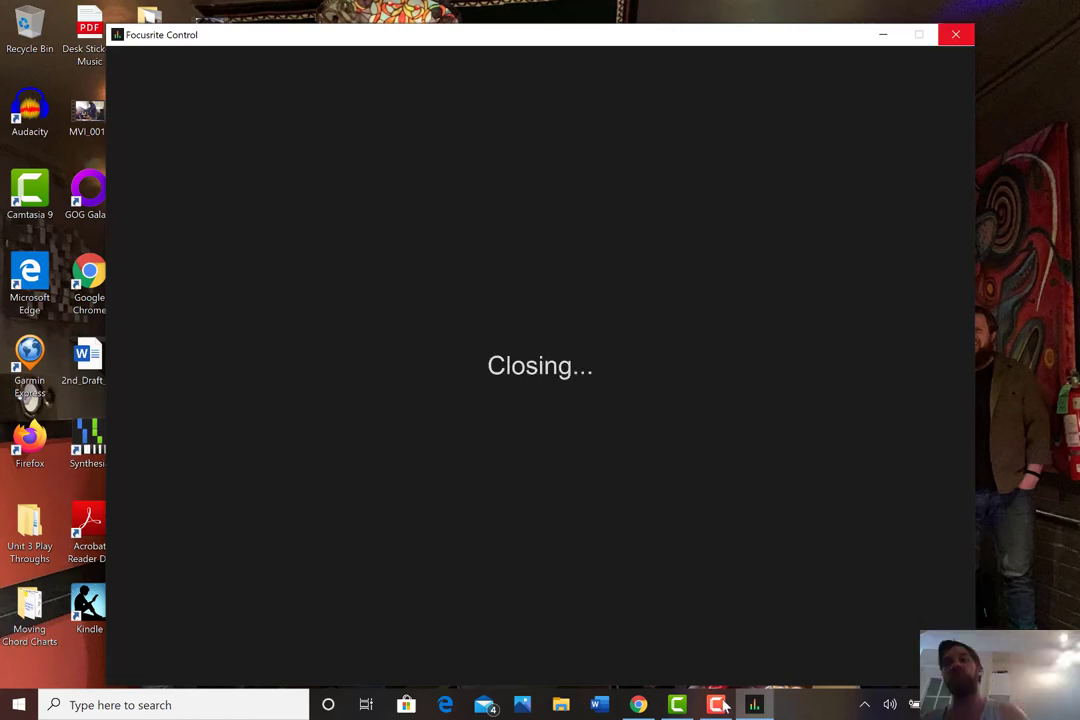
{"action": "left_click", "coordinate": [630, 704]}
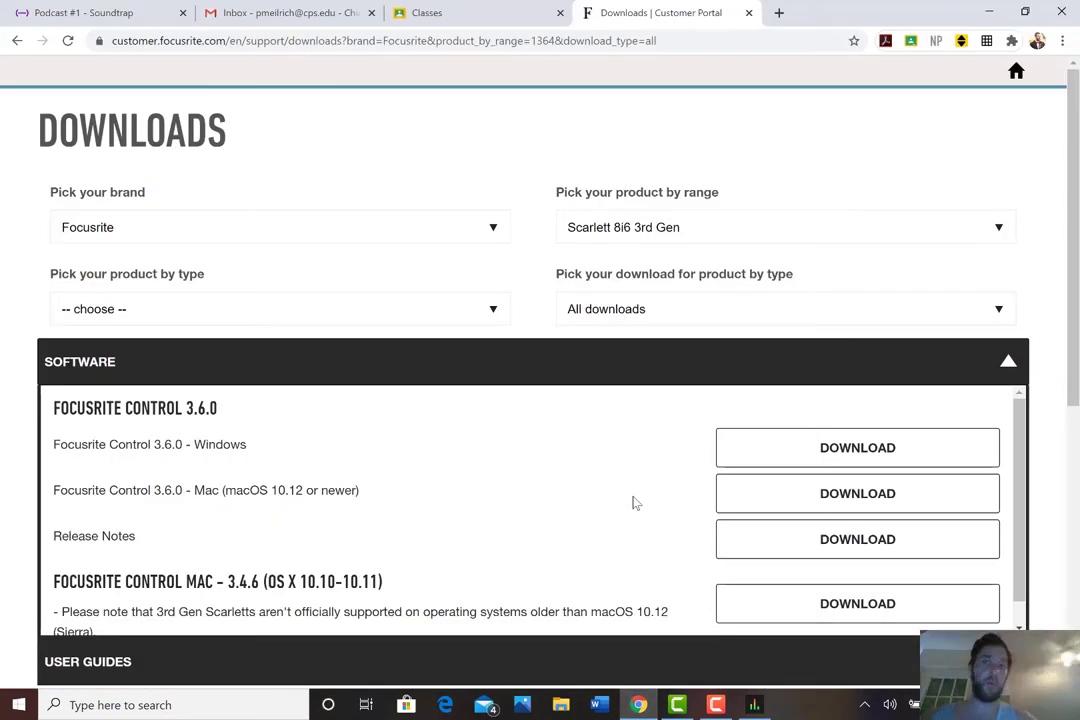
{"action": "left_click", "coordinate": [715, 703]}
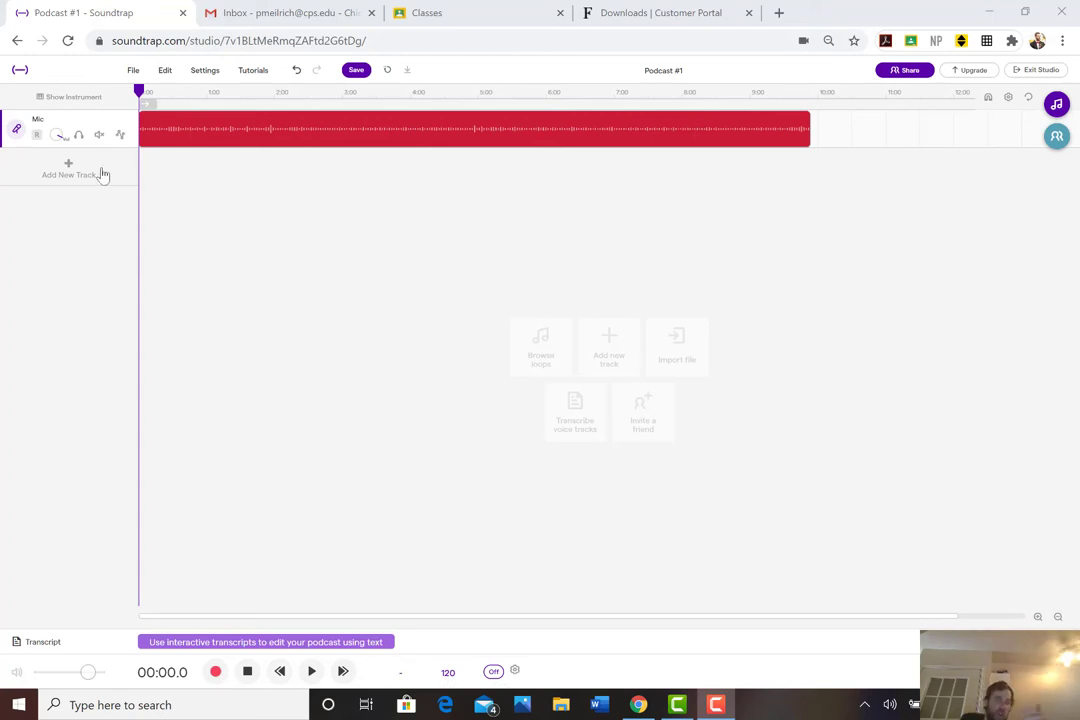
Arm the Mic track, confirm the Default input device in its instrument panel, then close the panel
{"action": "left_click", "coordinate": [44, 143]}
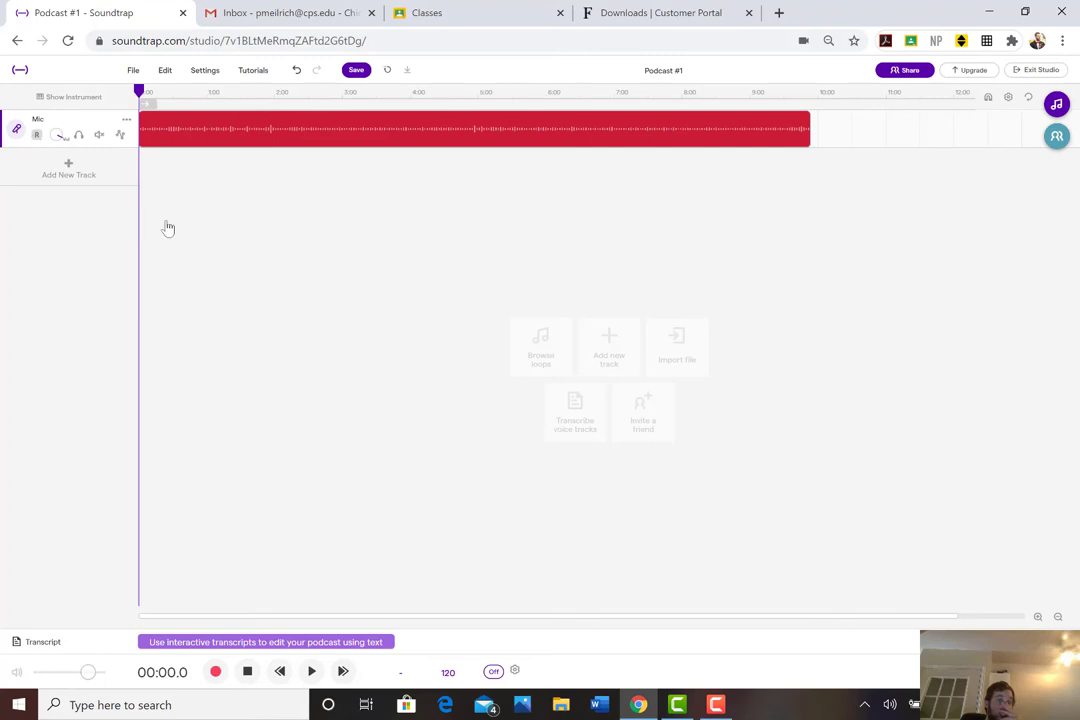
{"action": "left_click", "coordinate": [80, 134]}
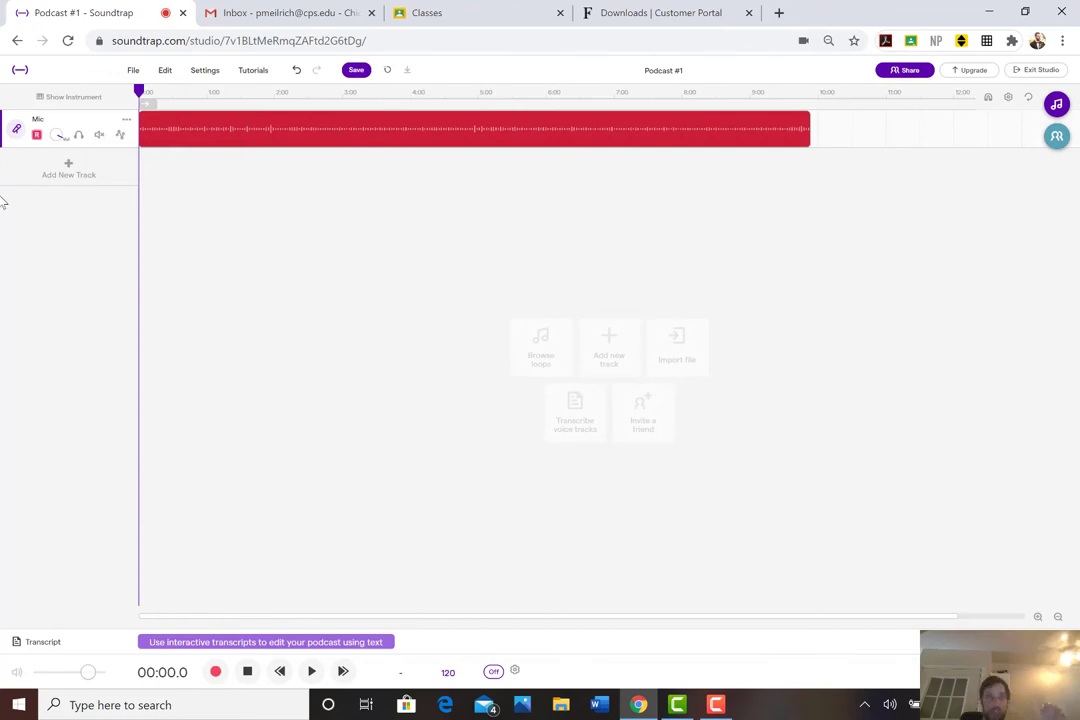
{"action": "left_click", "coordinate": [16, 131]}
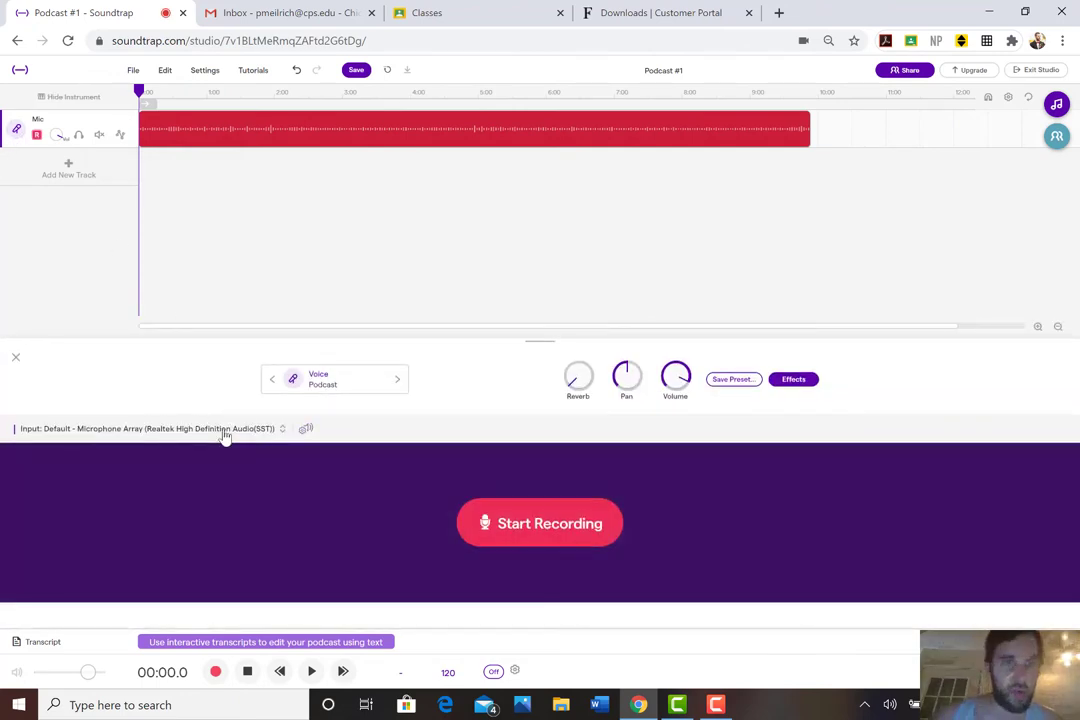
{"action": "left_click", "coordinate": [230, 429]}
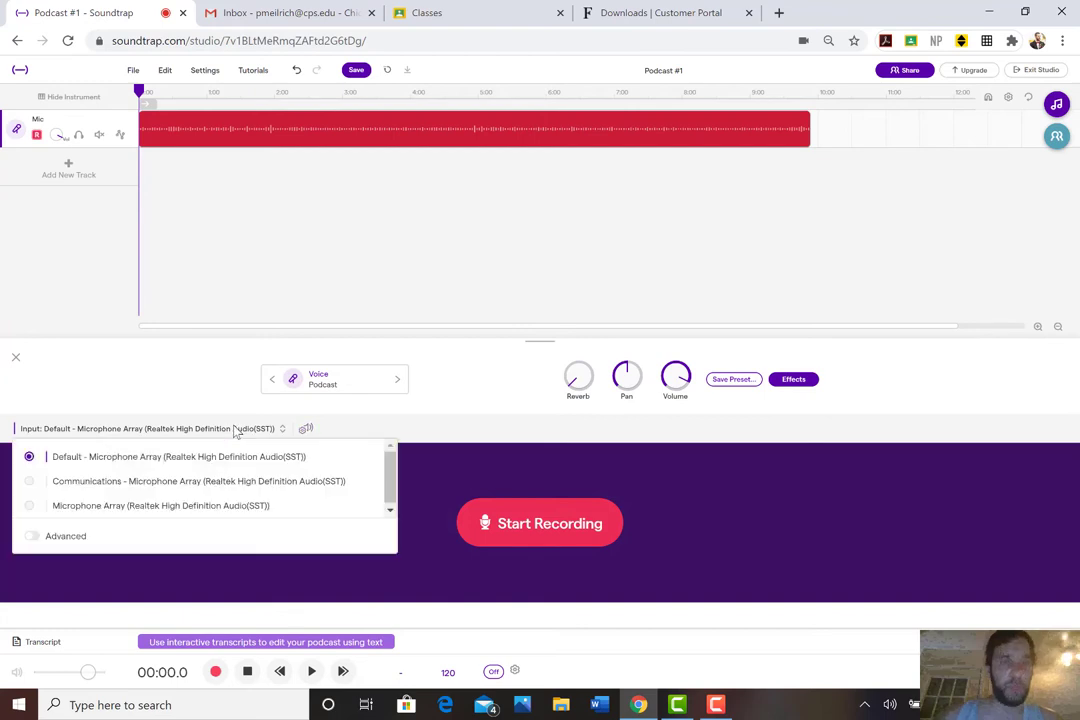
{"action": "left_click", "coordinate": [236, 428]}
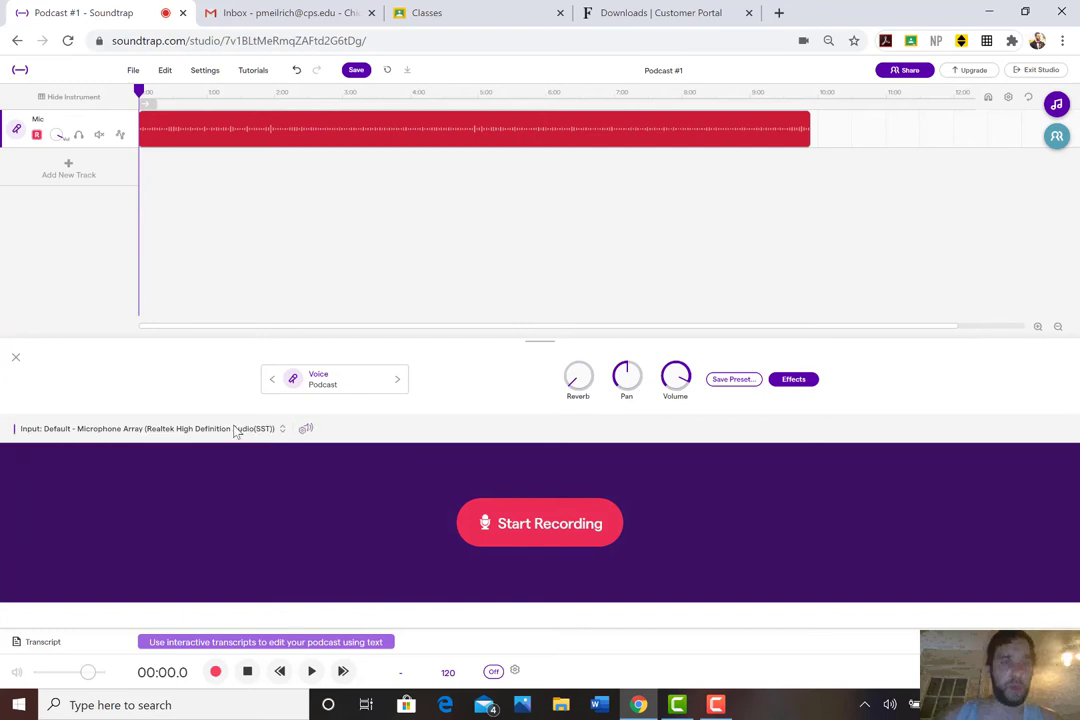
{"action": "left_click", "coordinate": [16, 358]}
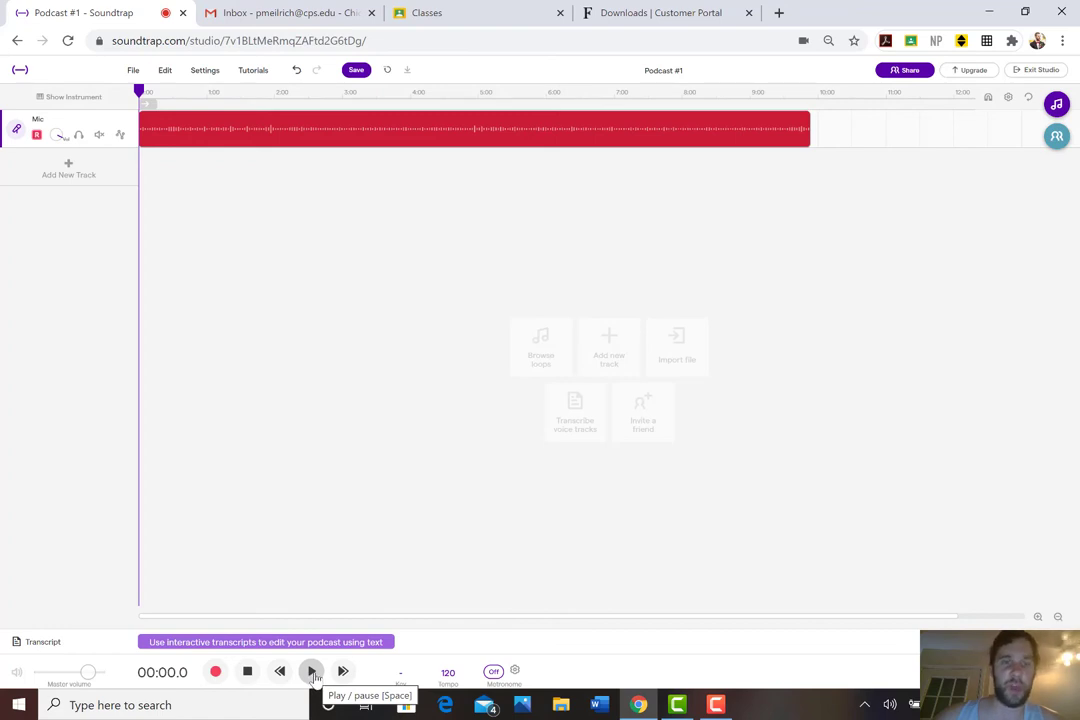
Start playback of the Podcast #1 Mic clip from the transport bar
{"action": "left_click", "coordinate": [313, 672]}
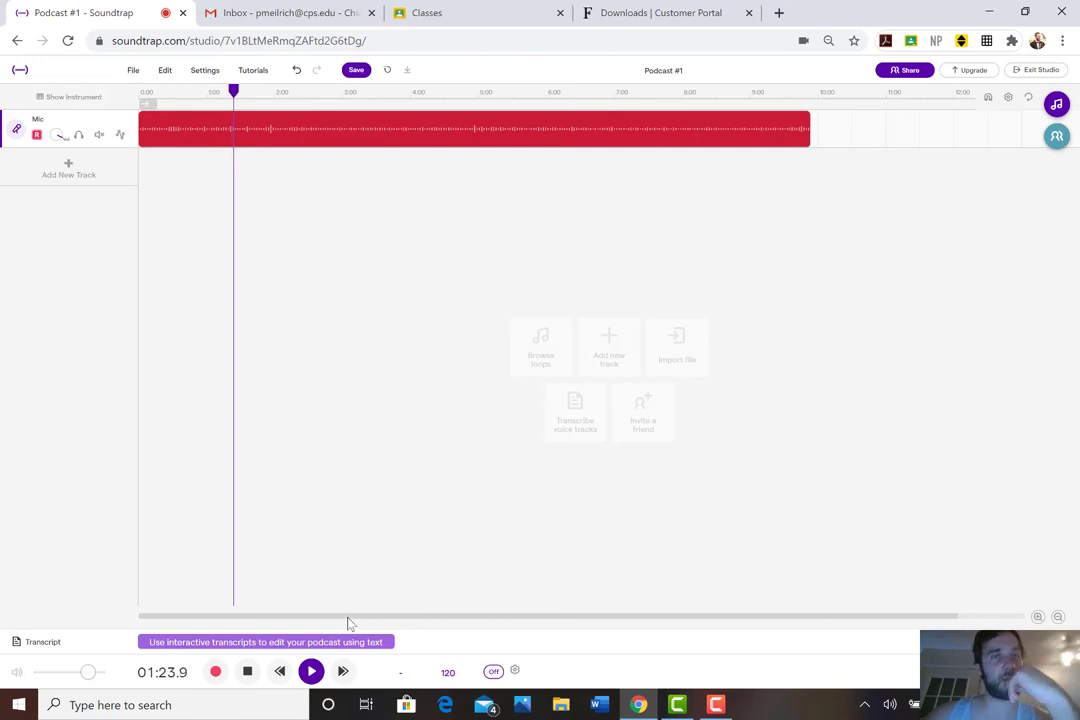
Keep the Podcast #1 Mic clip playing through to about 01:53
{"action": "left_click", "coordinate": [248, 673]}
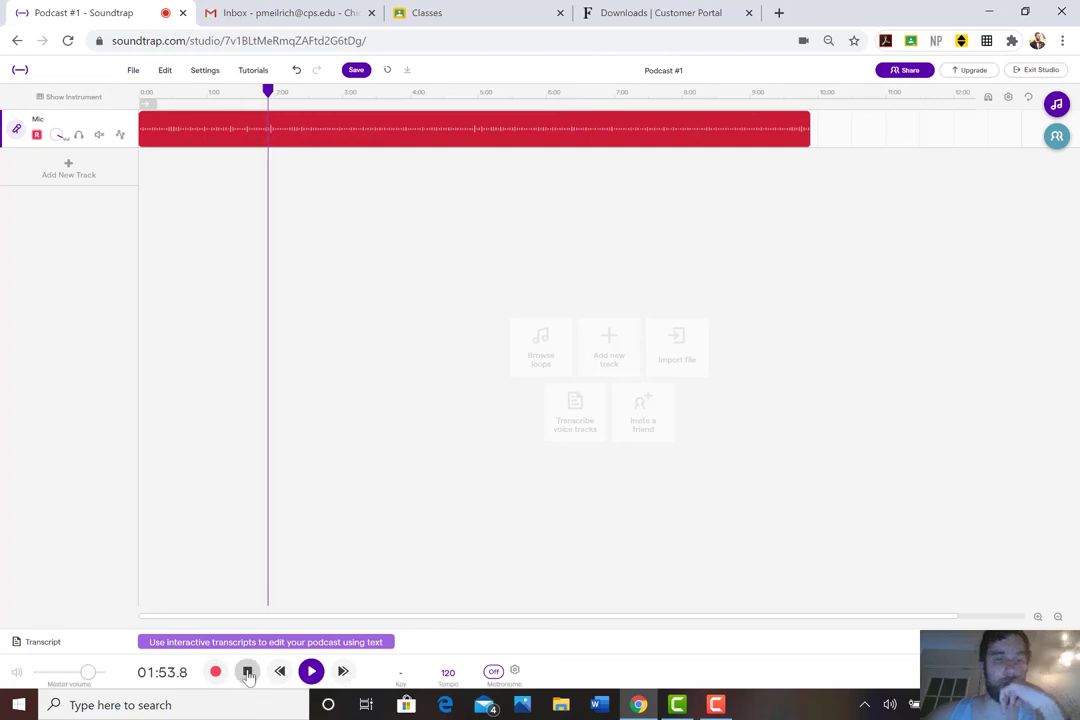
Stop playback at 01:54.8 and switch back to the Chrome Soundtrap window
{"action": "left_click", "coordinate": [248, 673]}
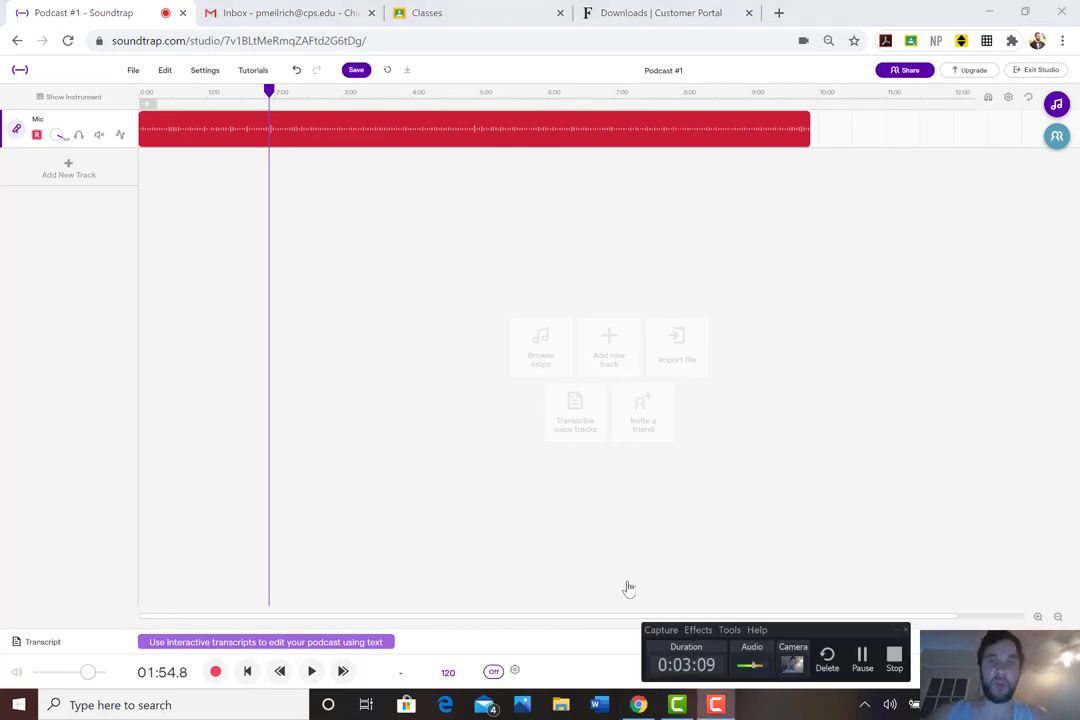
{"action": "key", "text": "alt+Tab"}
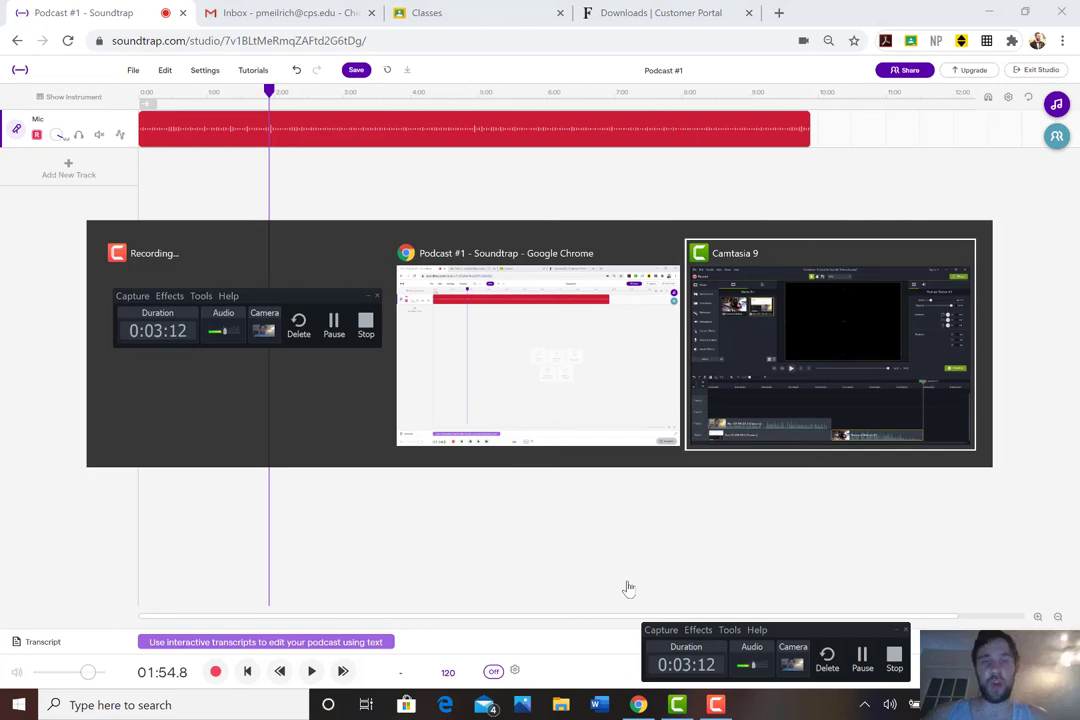
{"action": "key", "text": "alt+shift+Tab"}
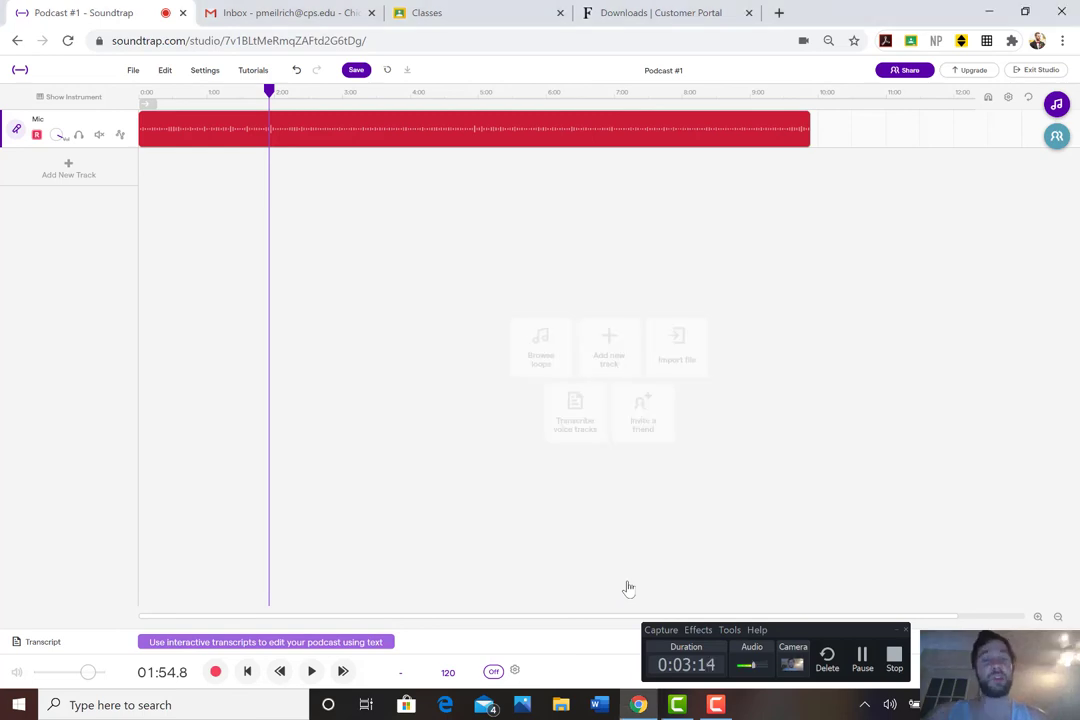